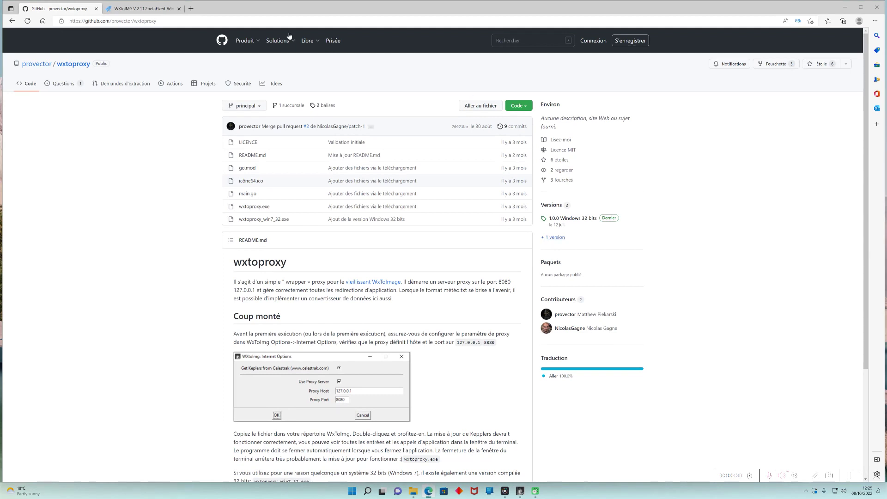
- View the workupload download page for the WXtoImg setup archive and return to the wxtoproxy GitHub page
click(156, 7)
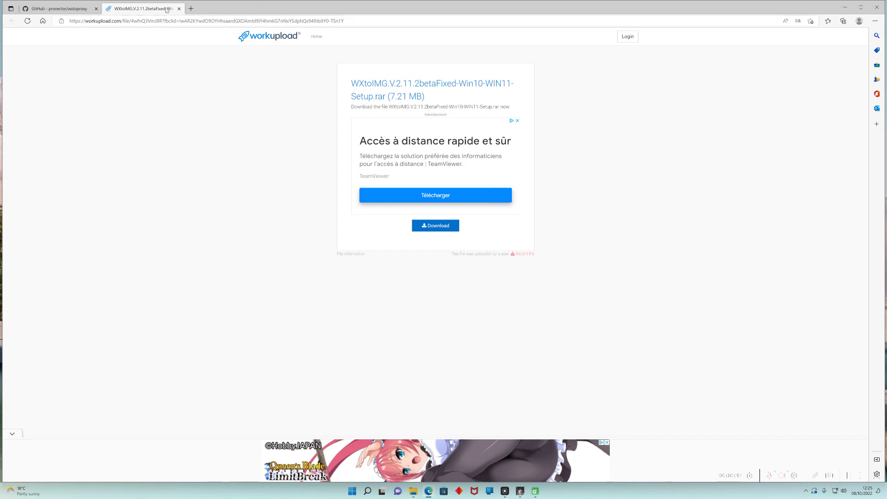
click(45, 8)
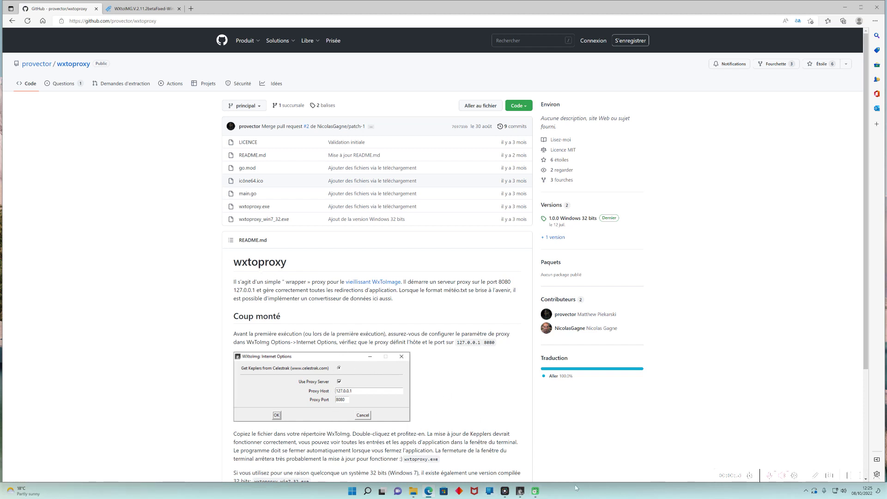
- Switch to WXtoImg and try to update the Keplers without the proxy running
click(519, 491)
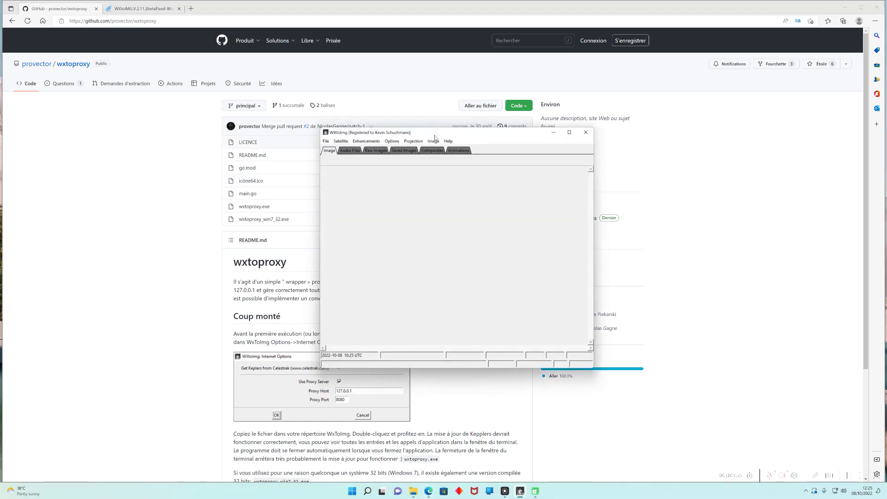
click(339, 141)
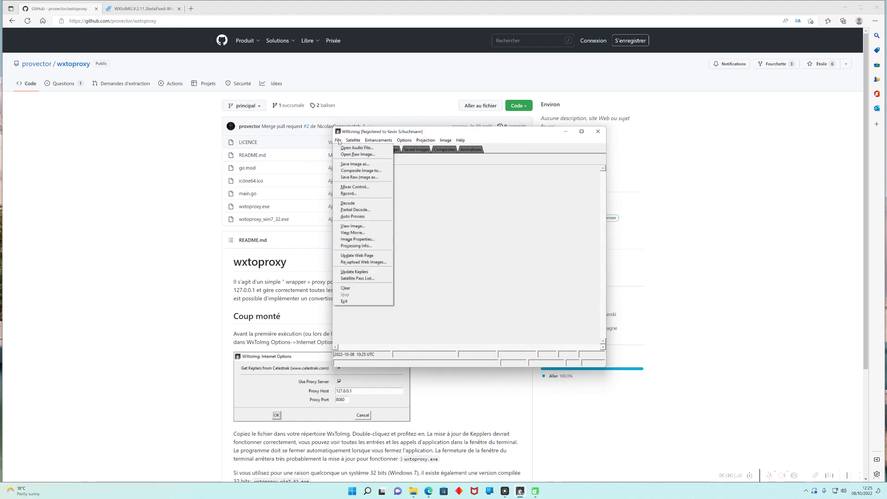
click(355, 271)
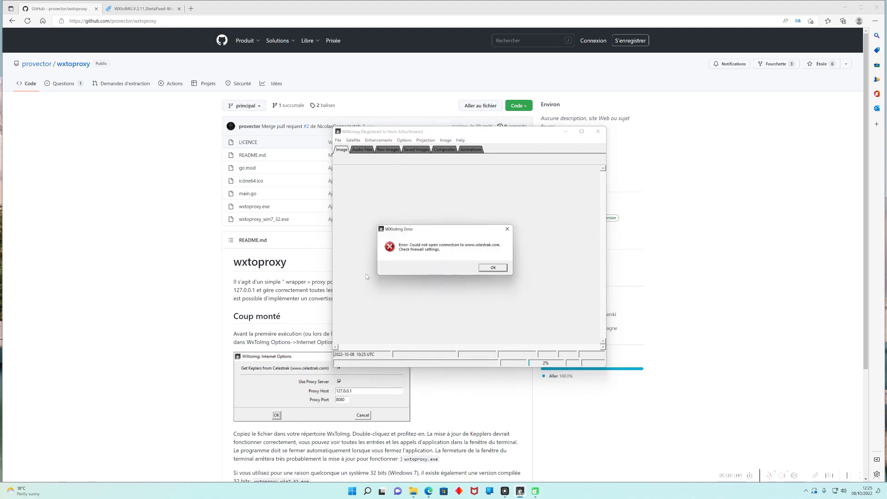
click(493, 268)
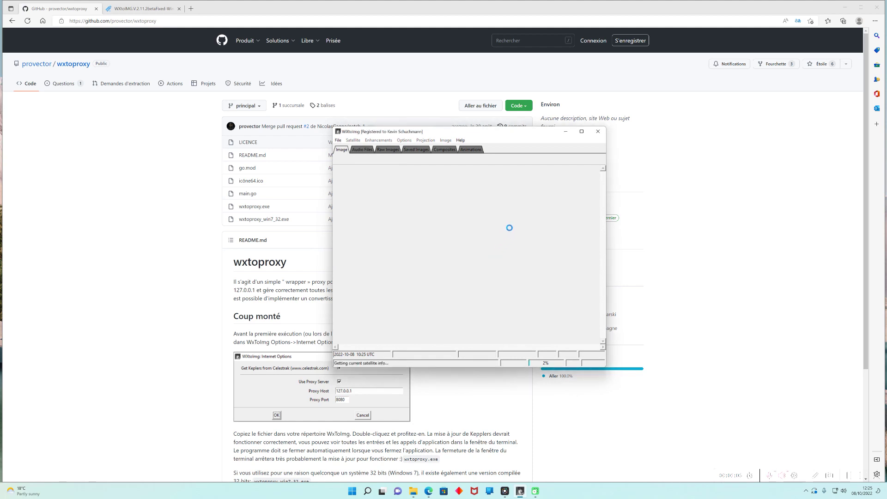
- Quit WXtoImg and minimize the browser to reach the desktop
click(598, 131)
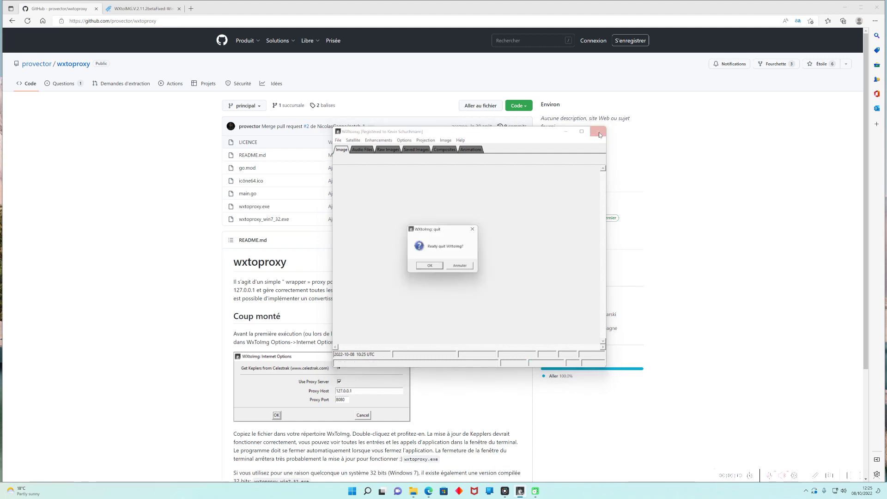
click(430, 268)
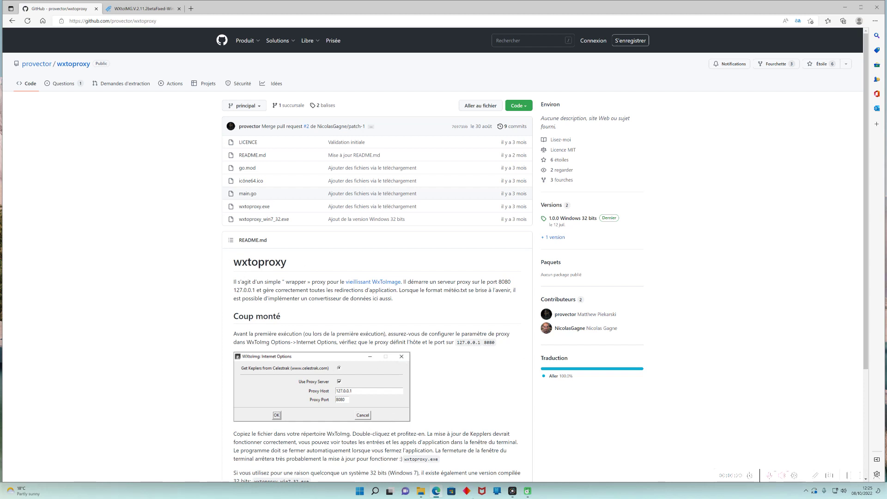
click(844, 7)
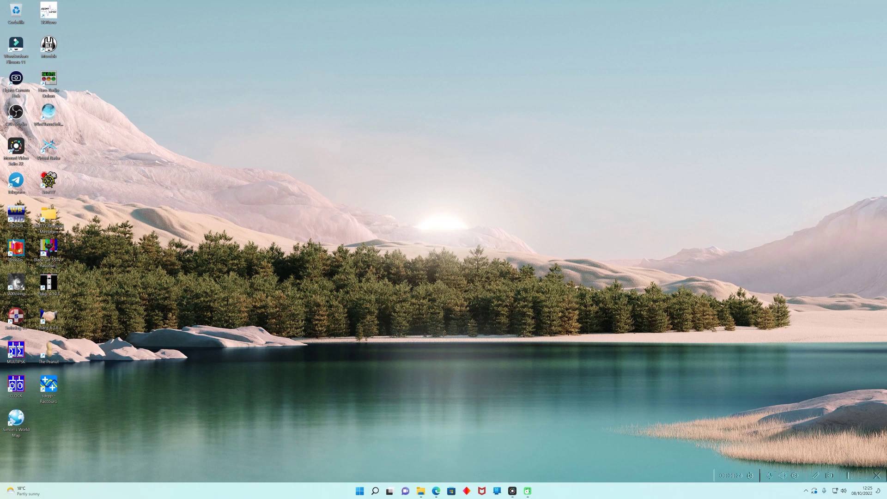
- Open the install folder of the WXtoImg desktop shortcut, run wxtoproxy from it, and minimize the folder
right_click(23, 283)
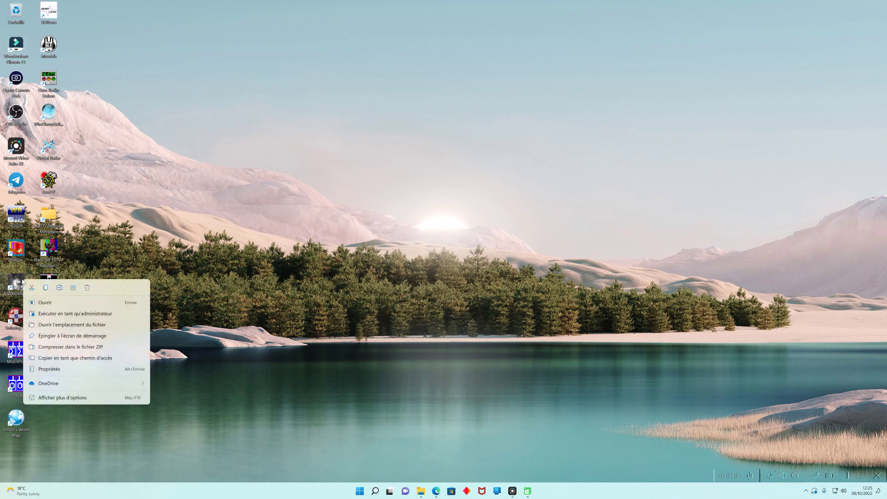
click(69, 324)
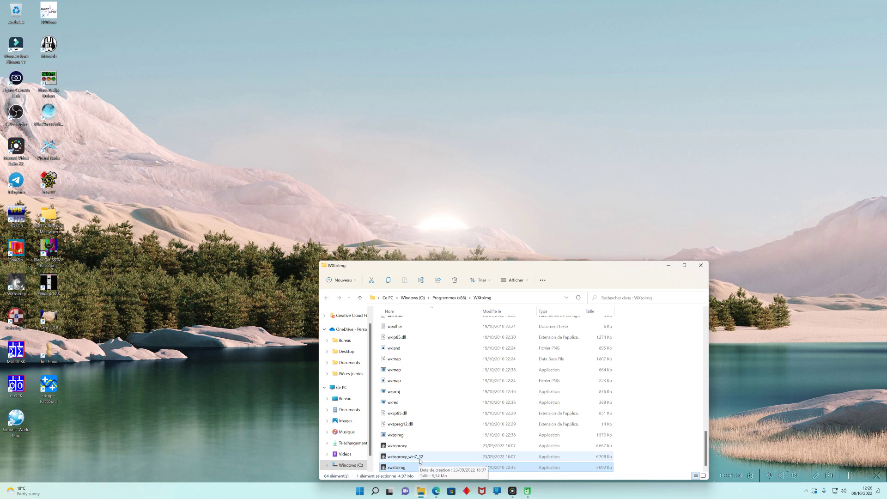
double_click(396, 446)
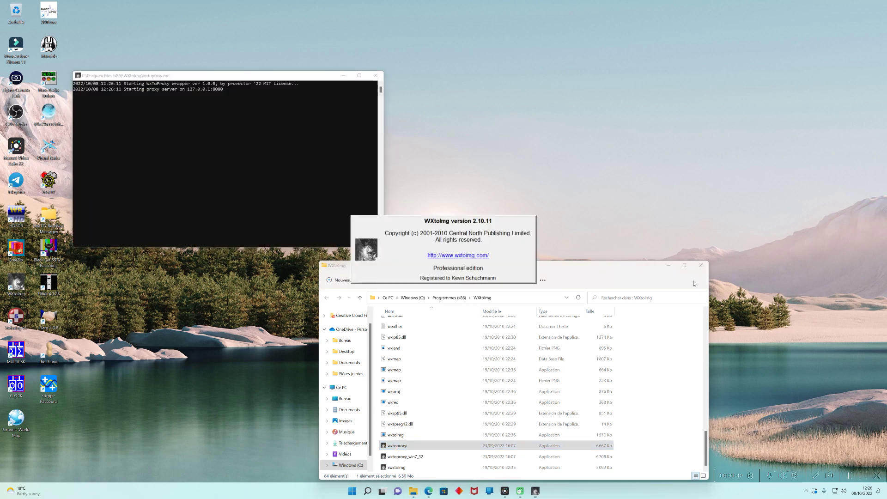
click(673, 267)
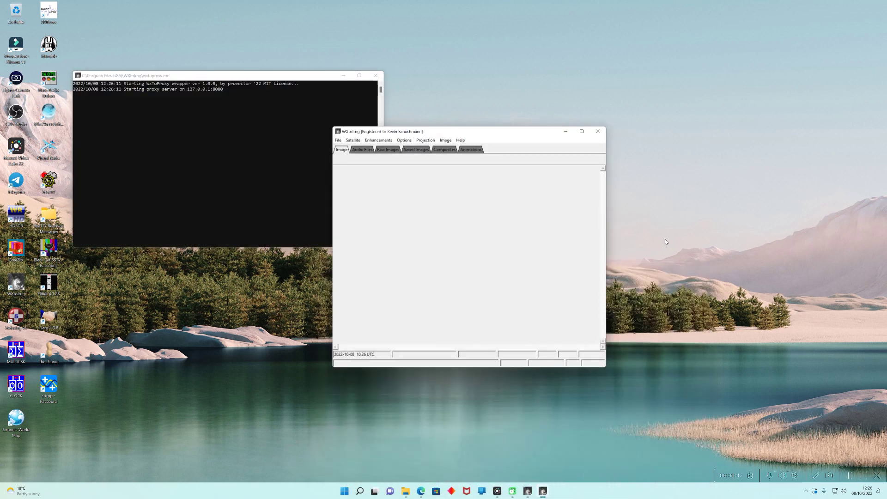
- Move the WXtoImg window beside the proxy console and update the Keplers
drag(347, 134, 391, 111)
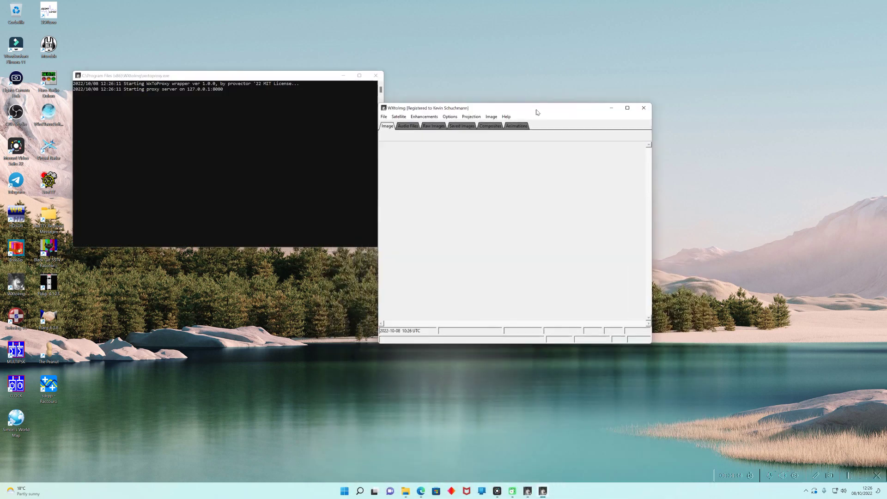
click(383, 117)
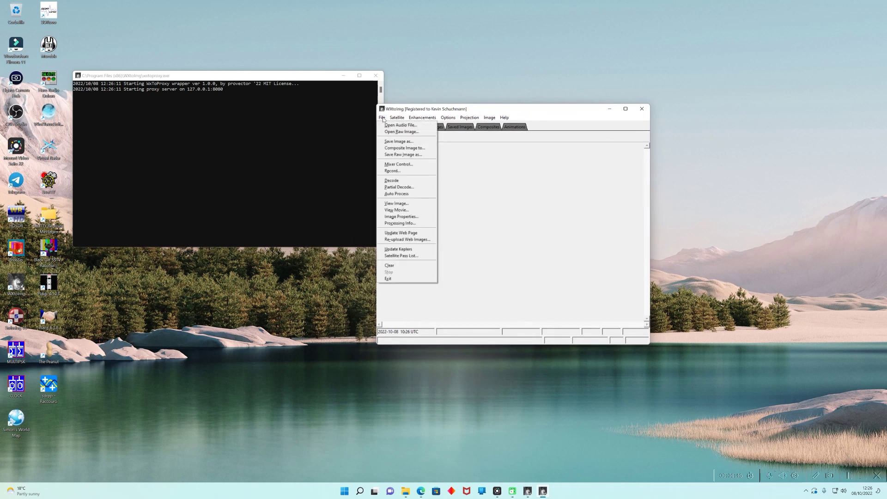
click(392, 249)
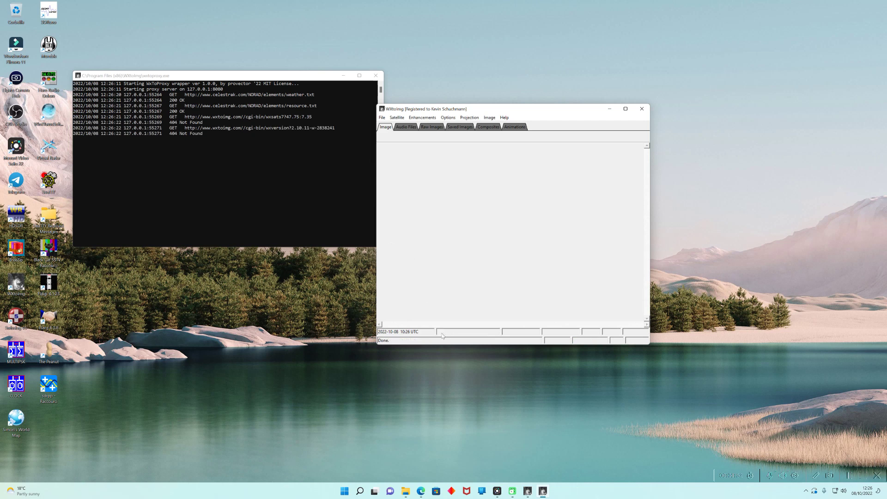
- Review the upcoming passes in the Satellite Pass List and close it
click(383, 117)
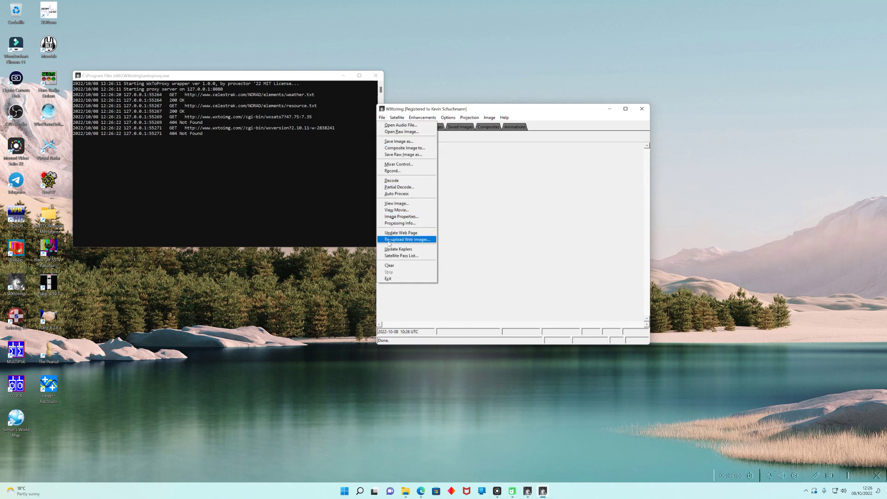
click(401, 256)
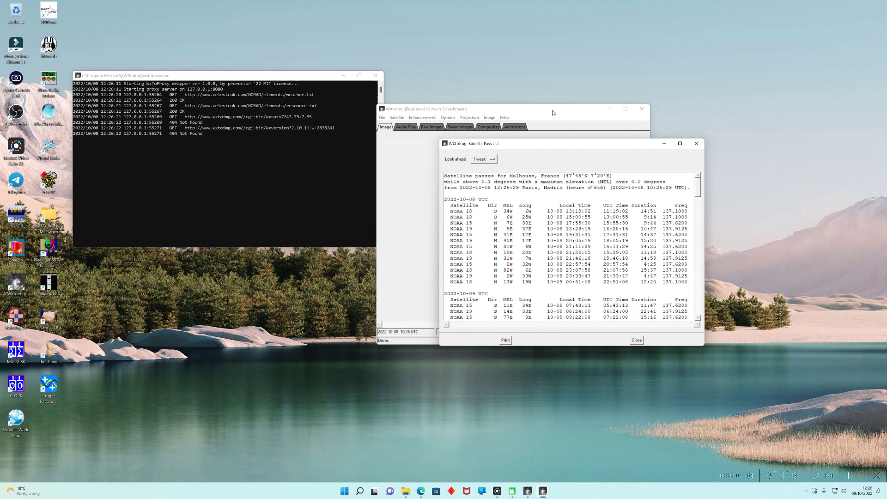
click(700, 147)
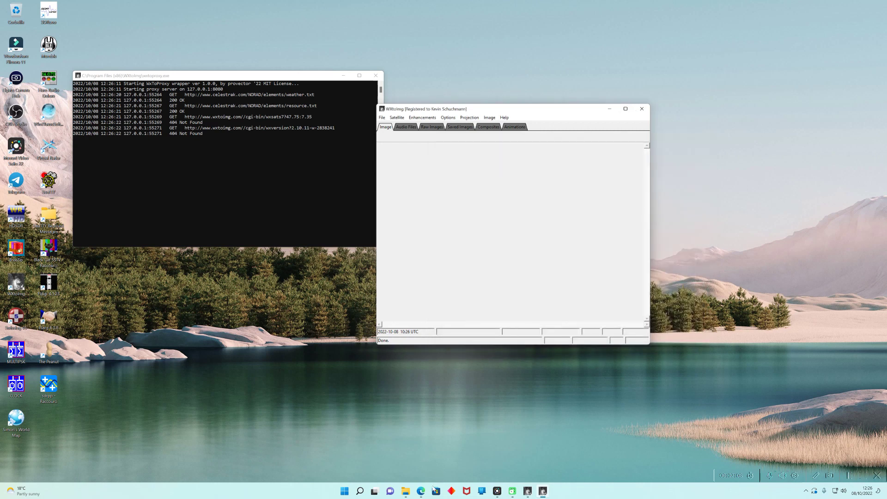
- Switch to the browser and read the proxy setup instructions in the wxtoproxy README
click(421, 491)
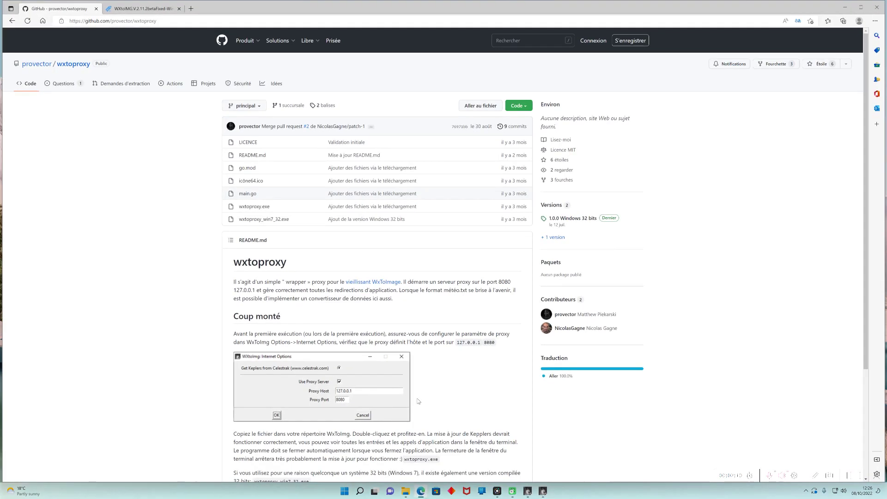
scroll(395, 349, down, 2)
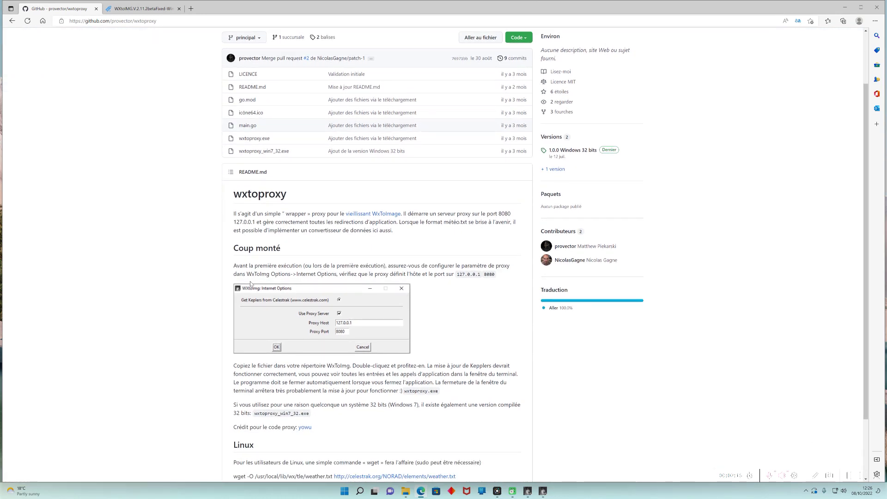
- Switch to WXtoImg, check the Keplers source and proxy settings in Internet Options against the README, and accept the dialog
click(543, 491)
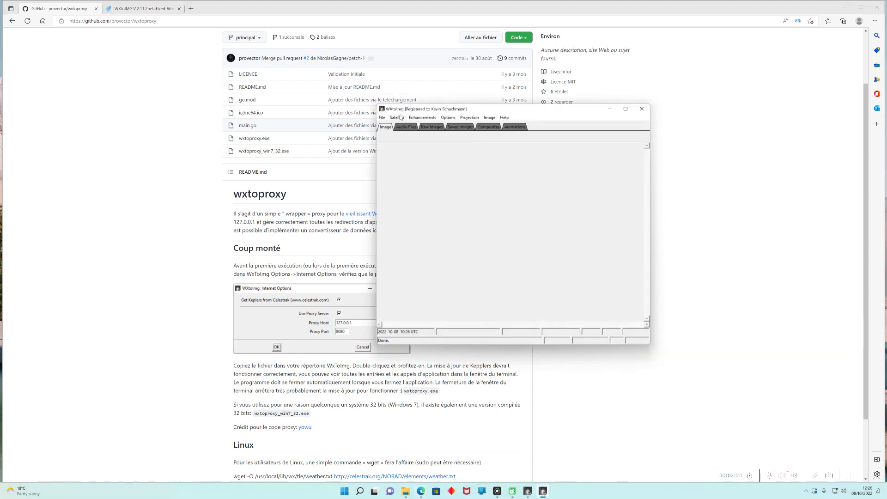
click(448, 117)
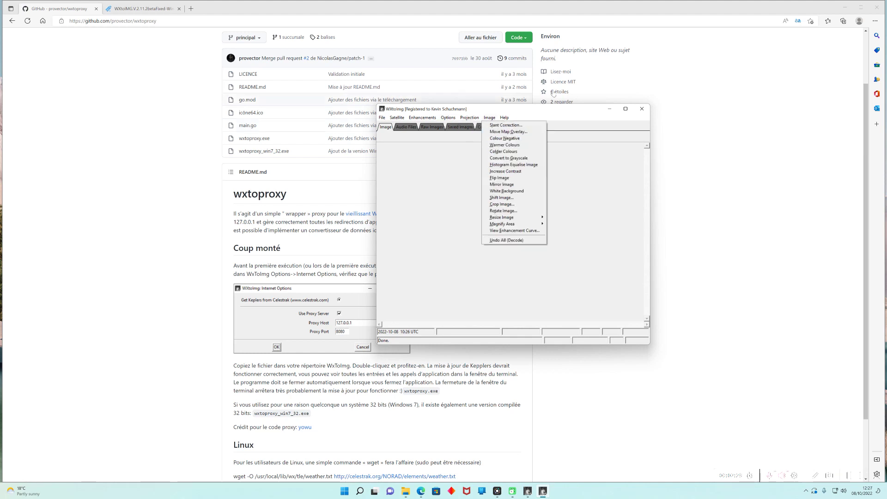
mouse_move(504, 117)
mouse_move(455, 119)
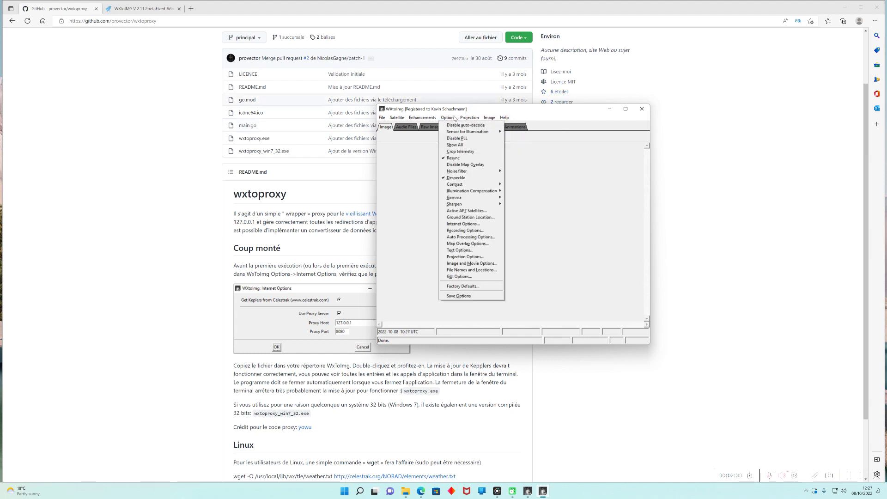
click(466, 223)
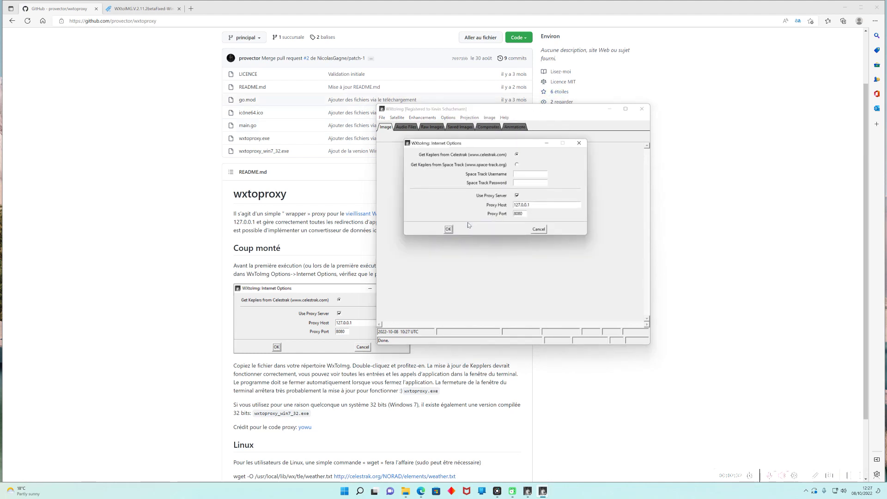
drag(507, 149, 537, 153)
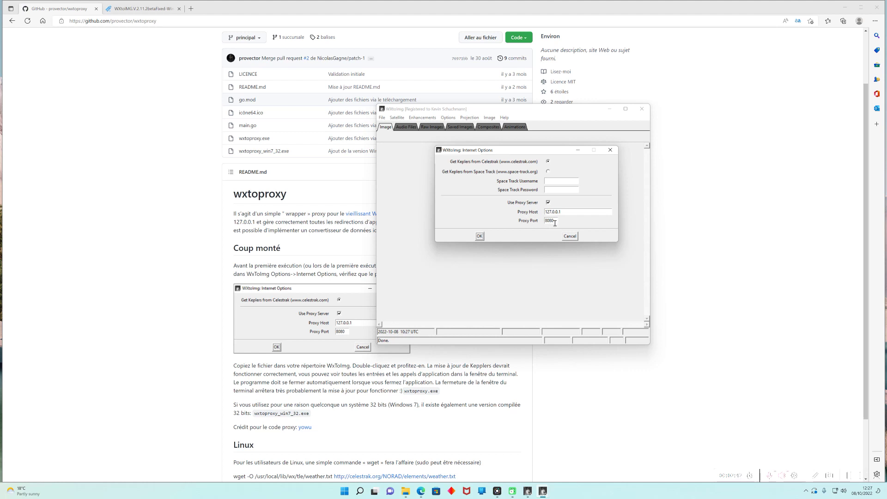
click(480, 236)
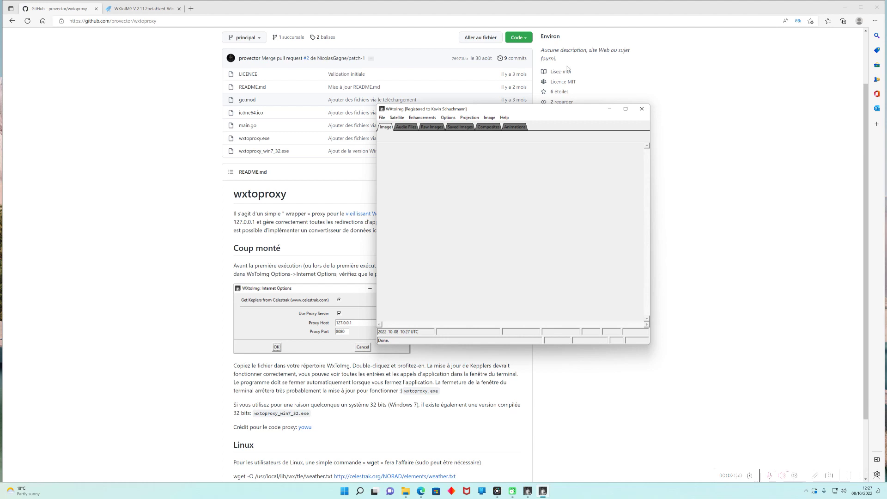
- Mark NOAA 17 as active in the Active APT Satellites settings and confirm
click(455, 120)
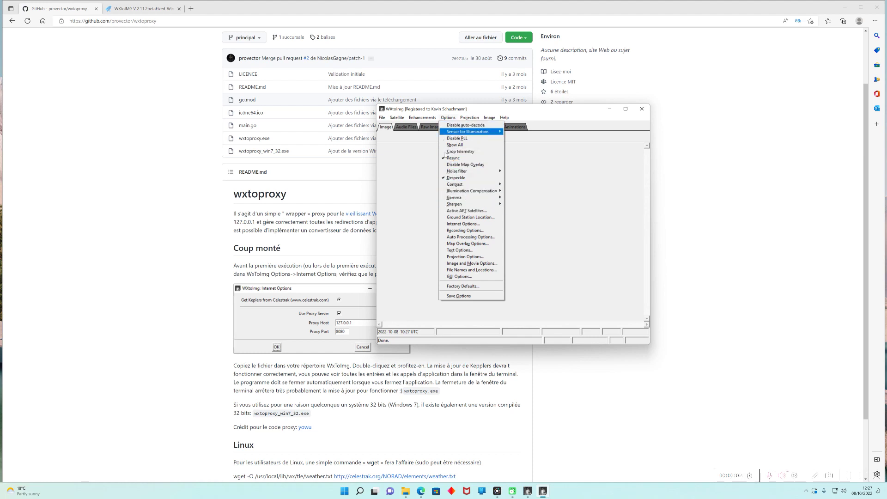
click(463, 212)
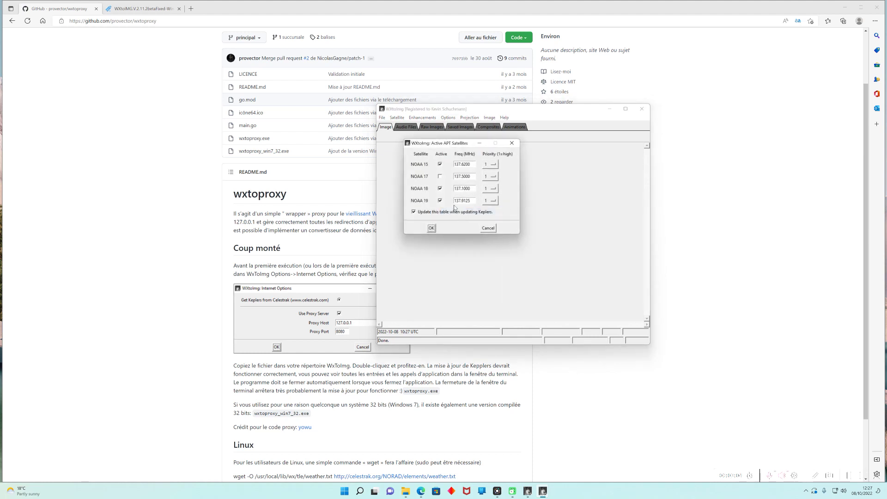
click(439, 178)
click(432, 229)
- Try to open the Satellite Pass List with NOAA 17 active and dismiss any error
click(382, 118)
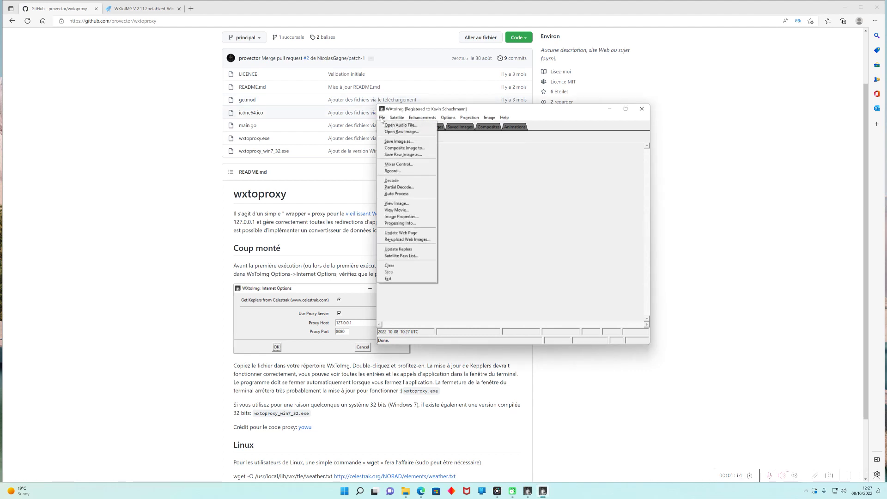
click(397, 257)
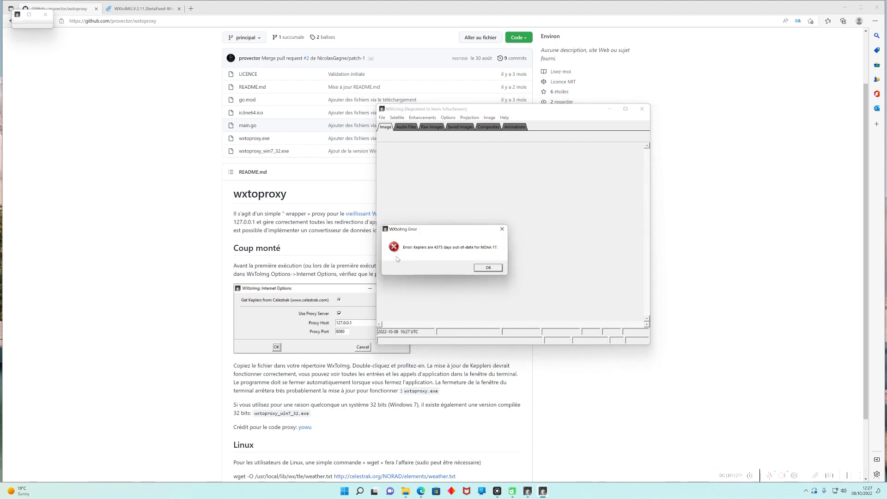
click(481, 270)
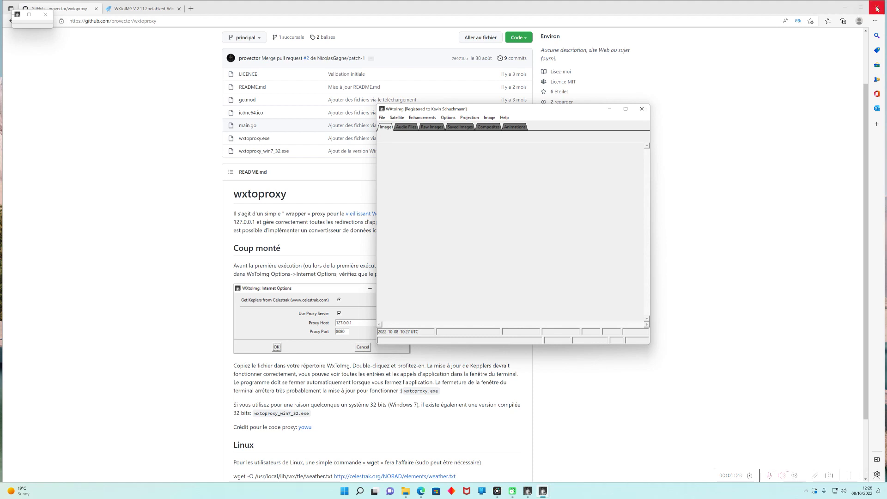
- Close WXtoImg and minimize the browser to return to the desktop
click(647, 113)
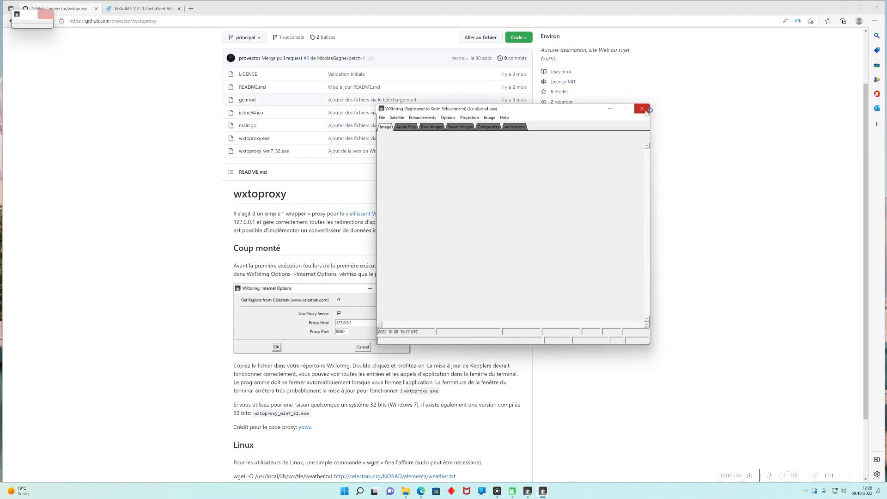
click(492, 240)
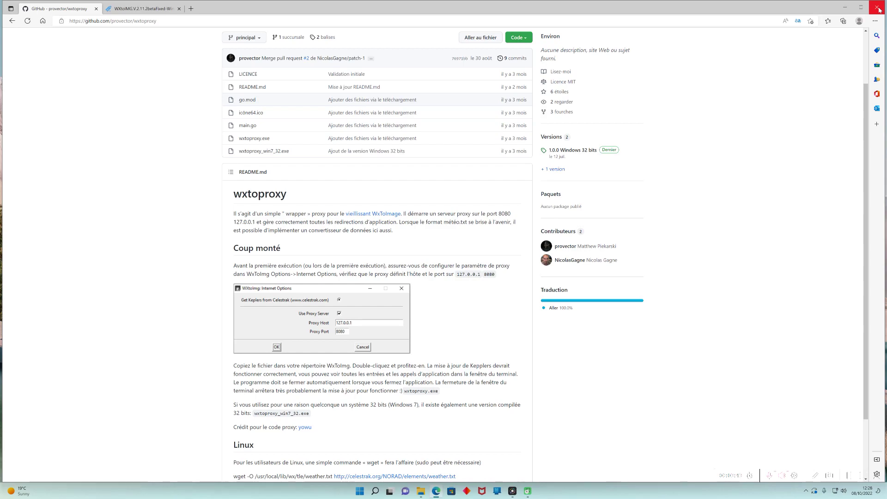
click(845, 8)
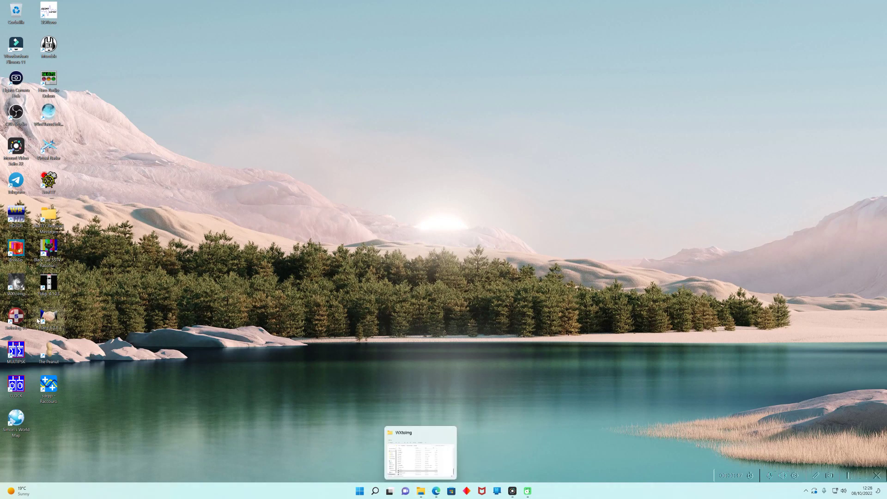
- Open the WXtoImg shortcut's file location, launch wxtoproxy from that folder, and minimize the folder window
right_click(15, 283)
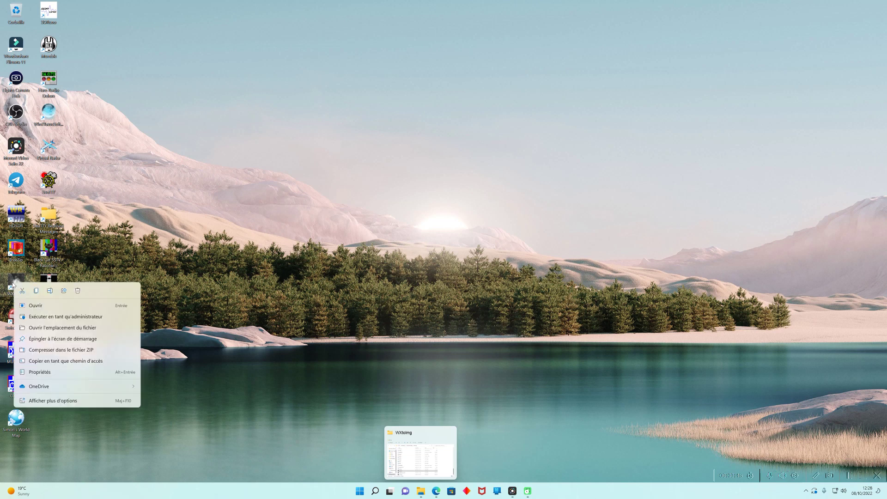
click(62, 328)
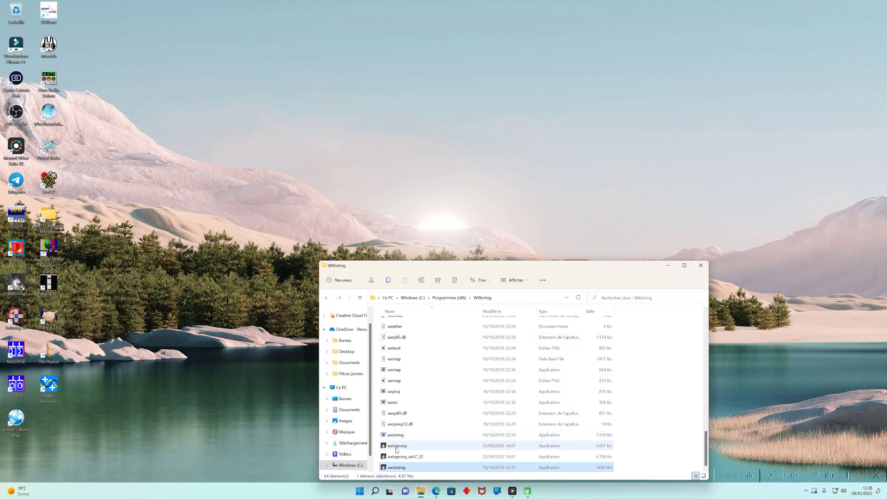
double_click(407, 446)
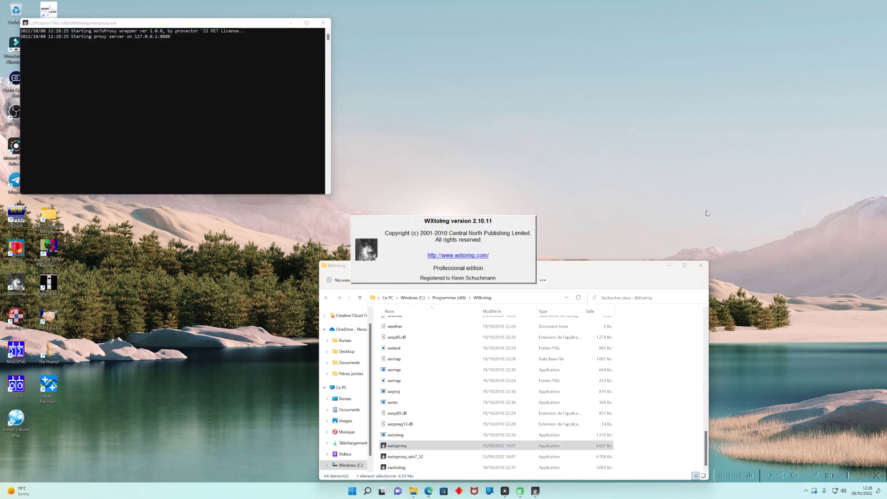
click(669, 265)
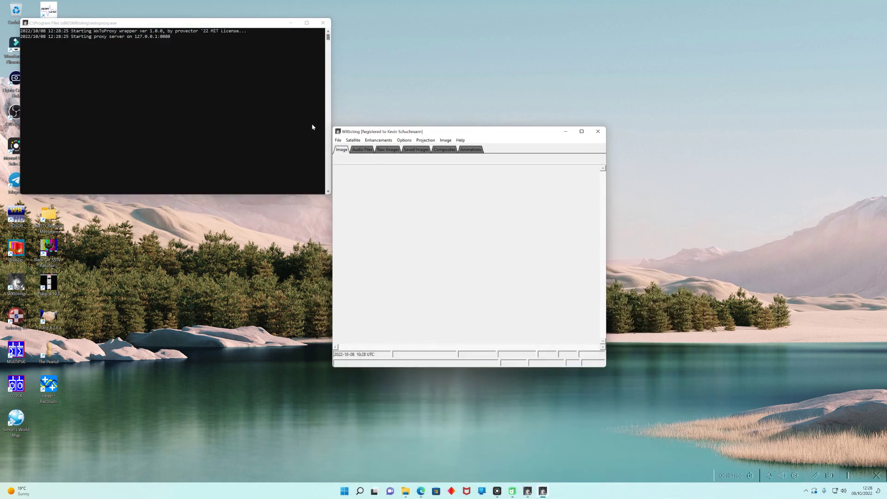
- Update the Keplers in WXtoImg through the running proxy and open the Satellite Pass List
click(338, 140)
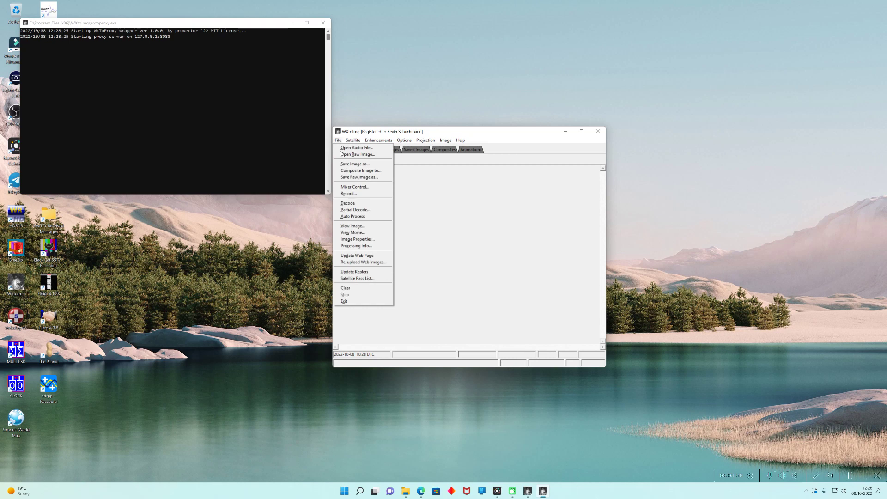
click(364, 272)
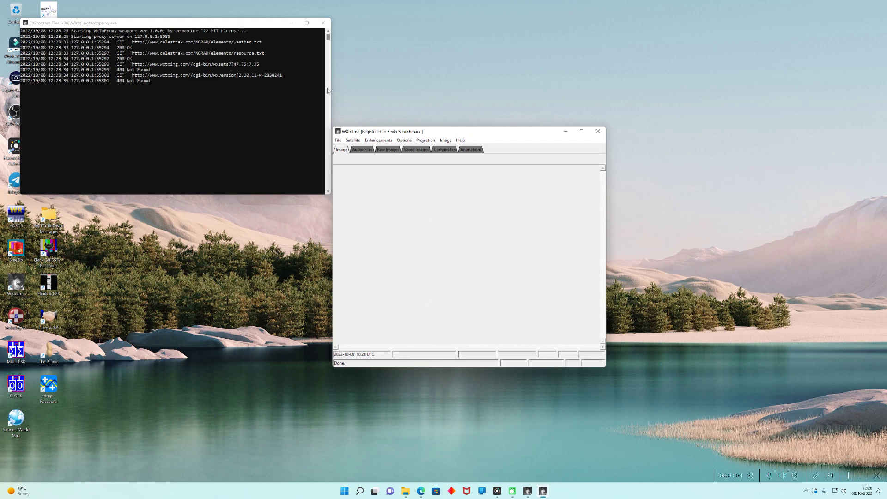
click(339, 140)
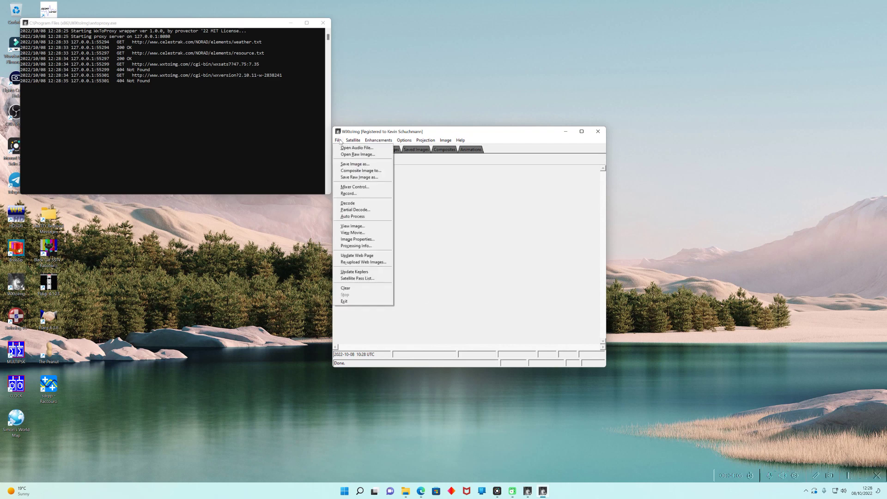
click(354, 279)
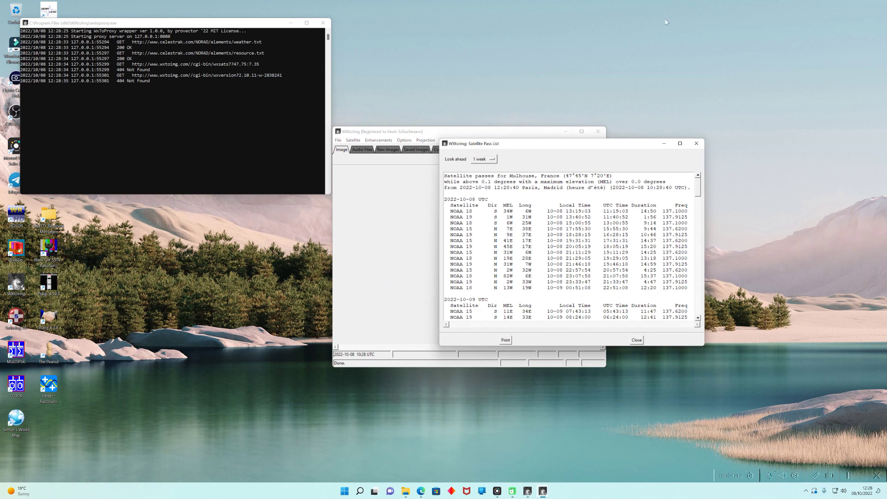
drag(586, 146, 513, 206)
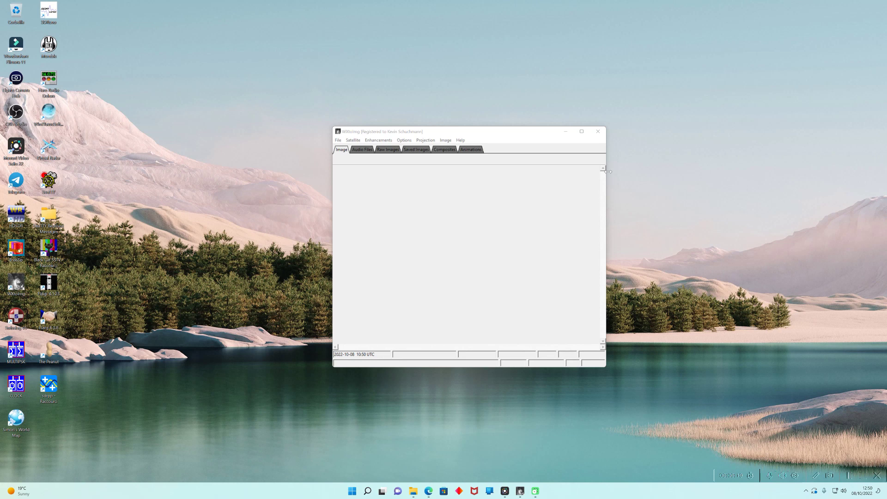
- Review the city, country, coordinates and GPS settings in Ground Station Location and accept the dialog
click(404, 141)
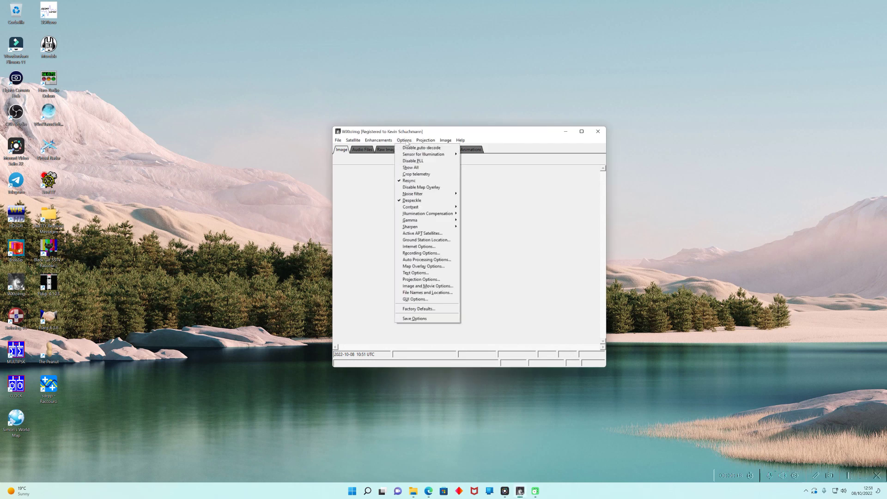
click(435, 240)
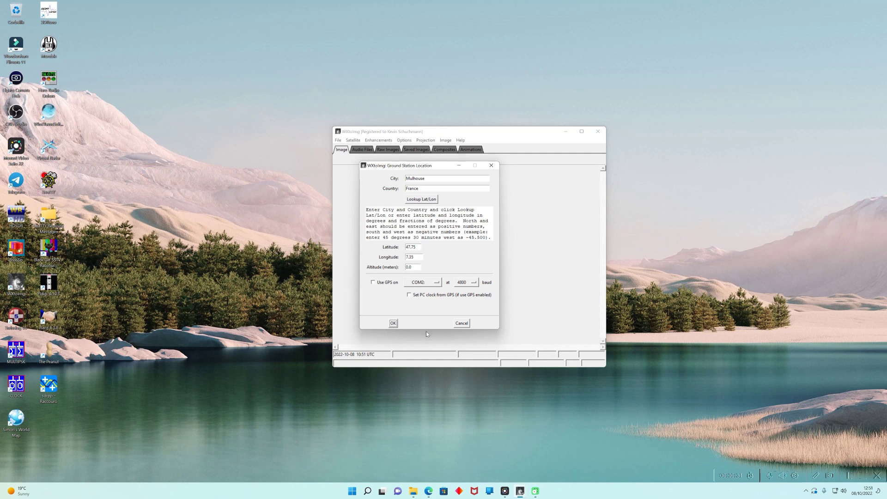
click(393, 324)
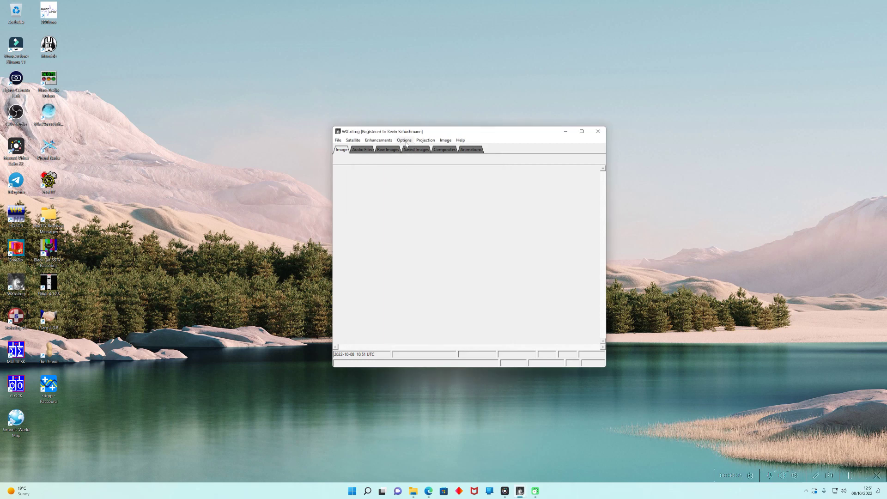
- Review the Recording Options, including the recording trigger, soundcard and receiver settings, and close the dialog without changes
click(405, 141)
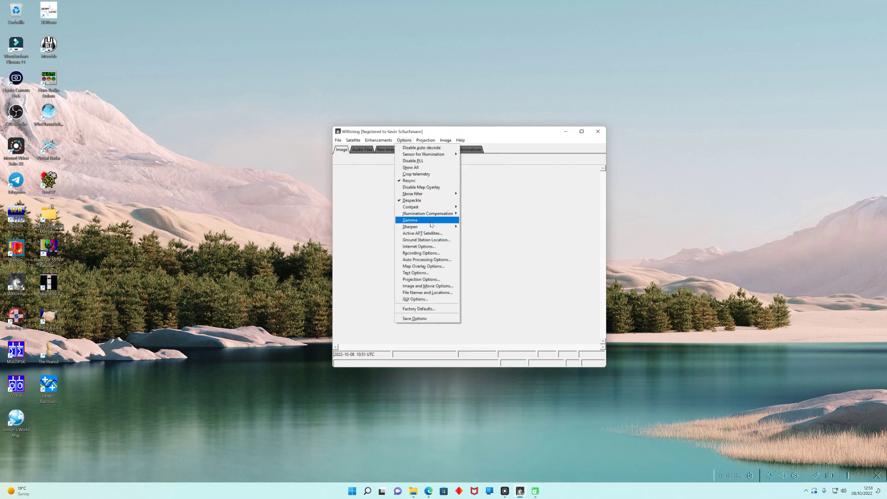
click(427, 253)
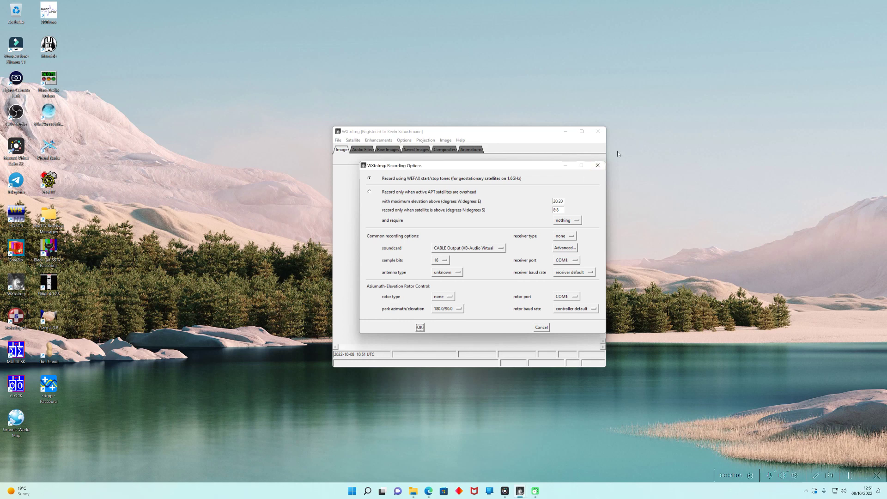
click(597, 166)
- Switch to the browser and look through the French WXtoImg reference manual, from its introduction through the menu, satellite and enhancement descriptions
click(428, 491)
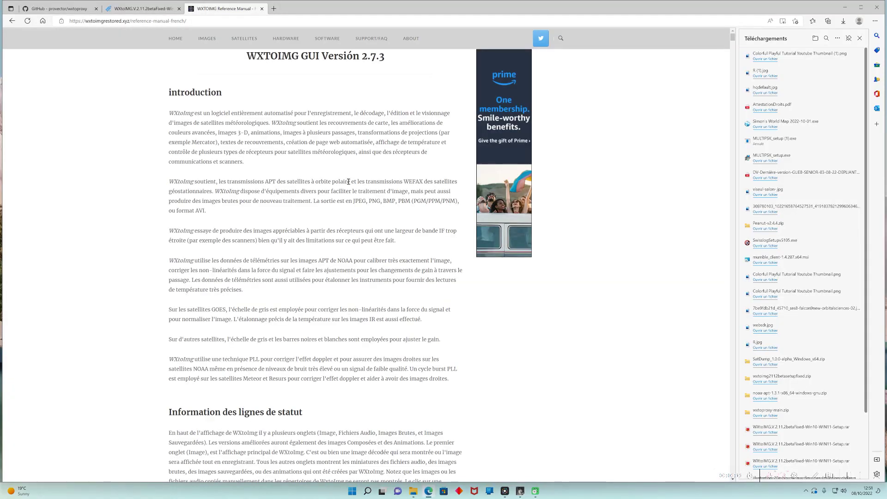
scroll(345, 180, down, 2)
scroll(343, 182, up, 2)
scroll(341, 183, down, 3)
scroll(341, 182, down, 15)
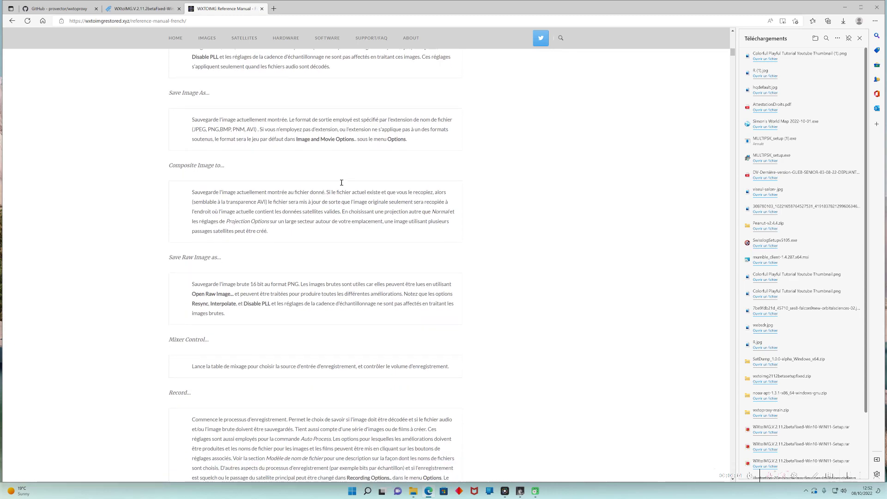
scroll(342, 182, down, 15)
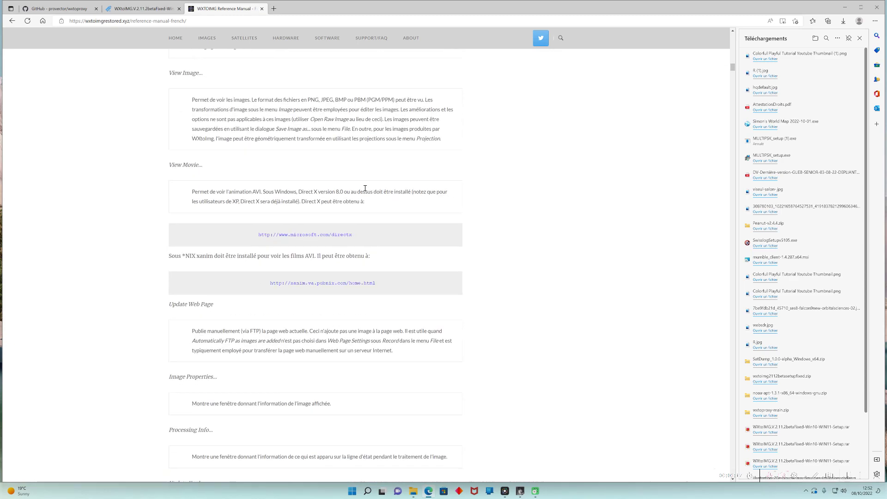
scroll(365, 188, down, 12)
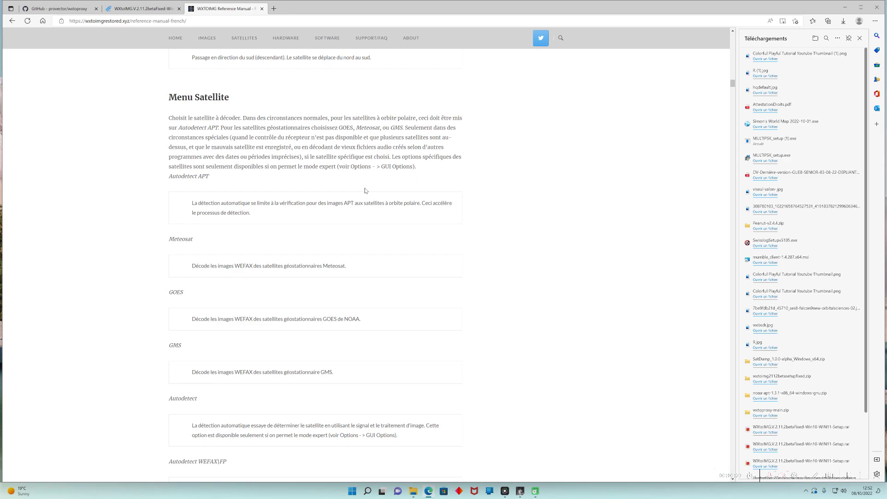
scroll(365, 191, down, 4)
scroll(365, 190, down, 12)
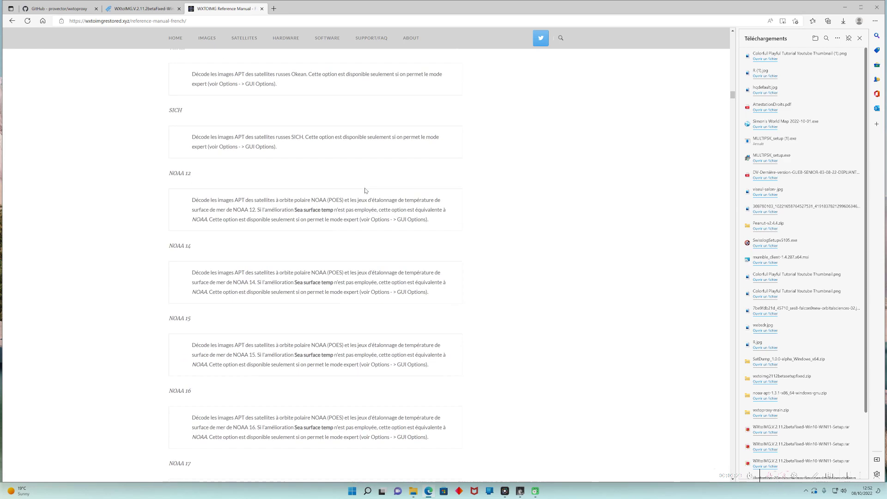
scroll(365, 188, down, 18)
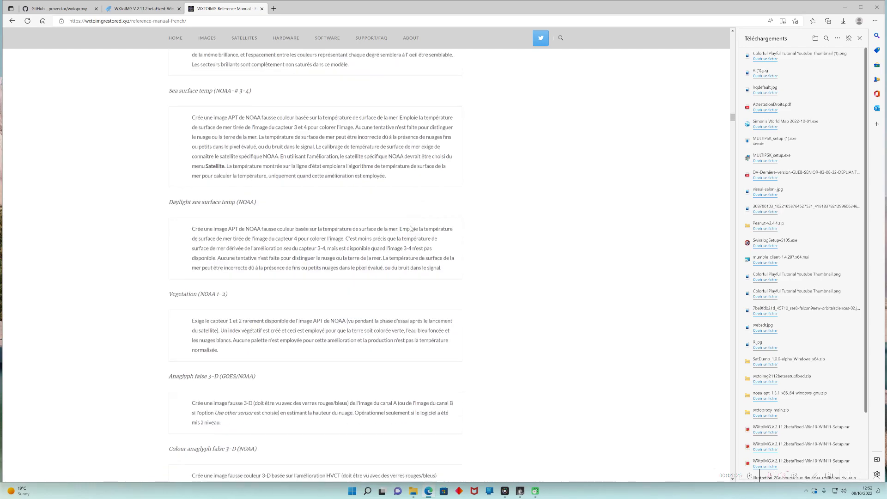
scroll(411, 227, down, 5)
scroll(410, 225, down, 6)
scroll(412, 225, up, 15)
scroll(413, 225, up, 20)
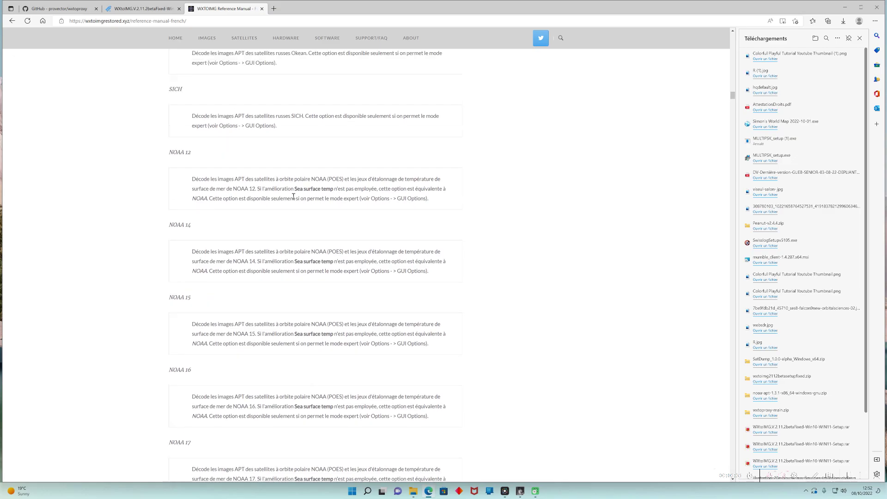
scroll(293, 190, up, 15)
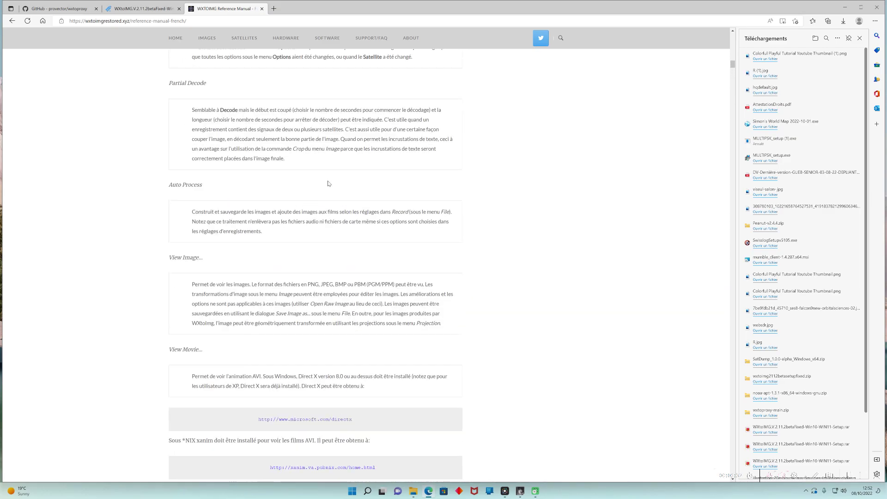
scroll(582, 168, up, 15)
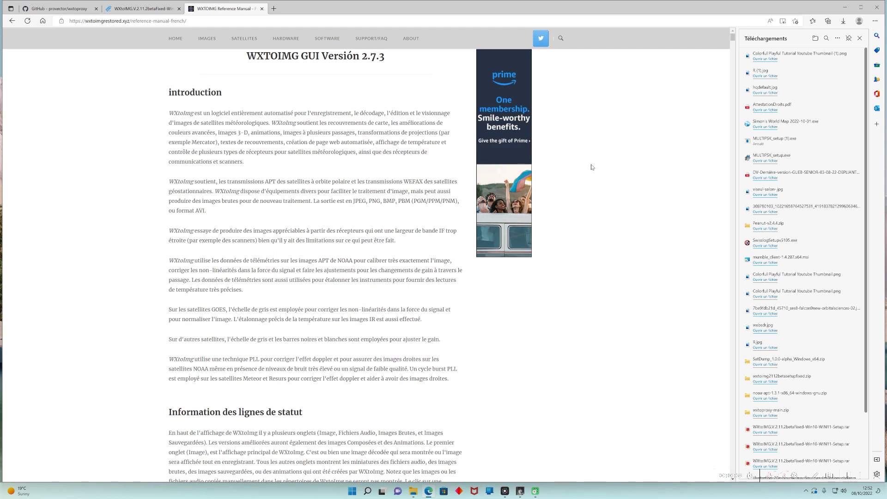
scroll(598, 193, down, 3)
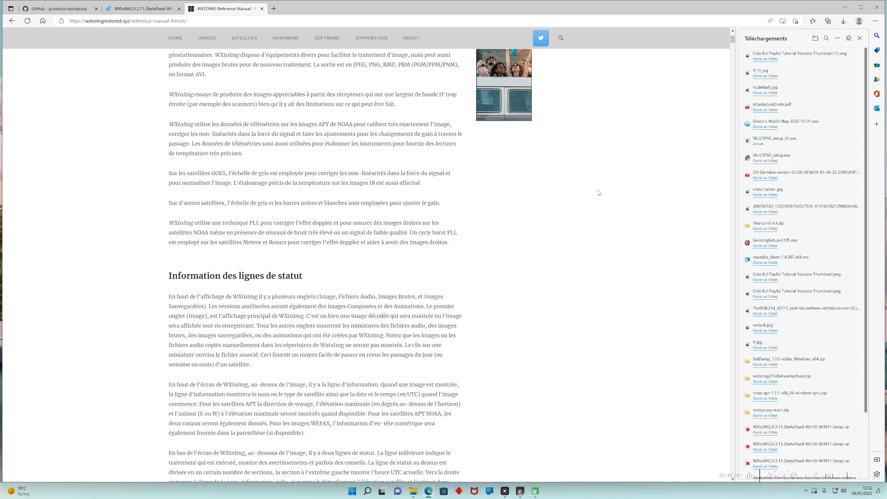
scroll(598, 193, down, 15)
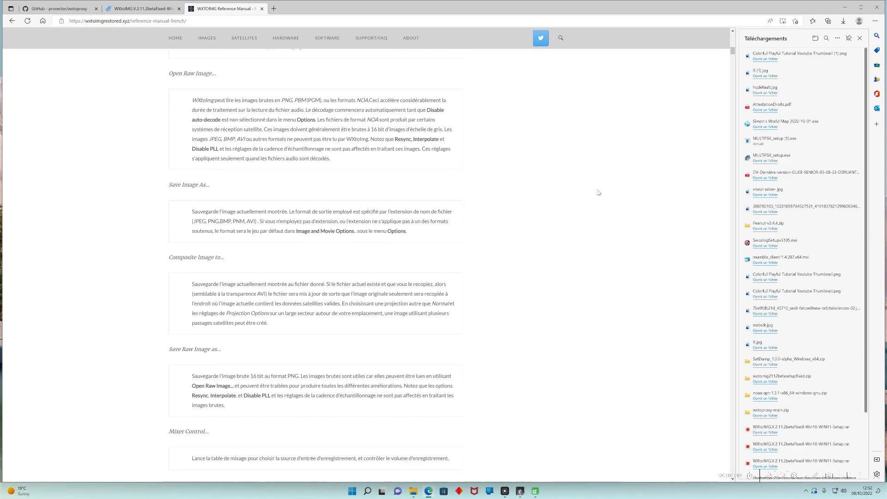